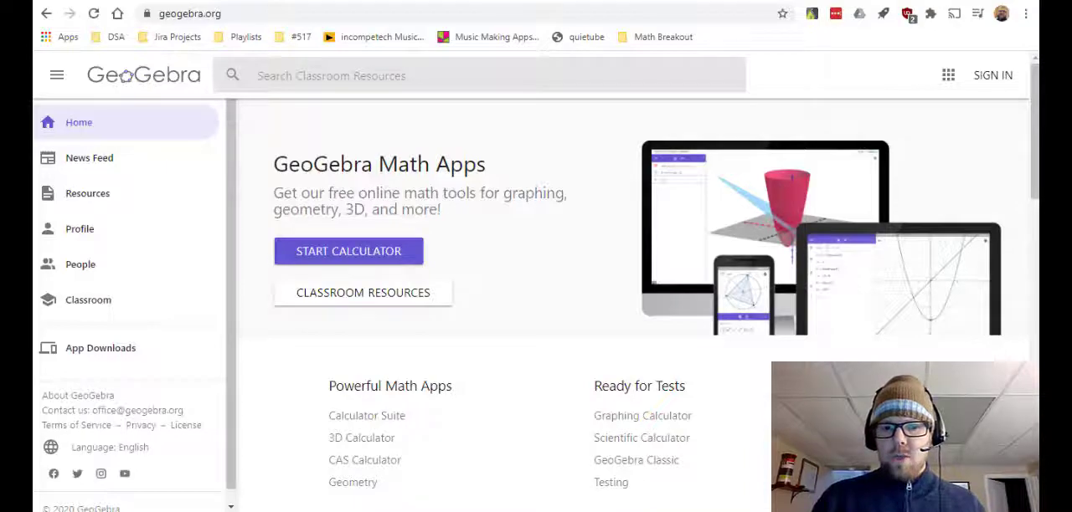
# - Start the GeoGebra calculator from the home page and show its construction tools
pyautogui.hotkey('alt', 'Tab')
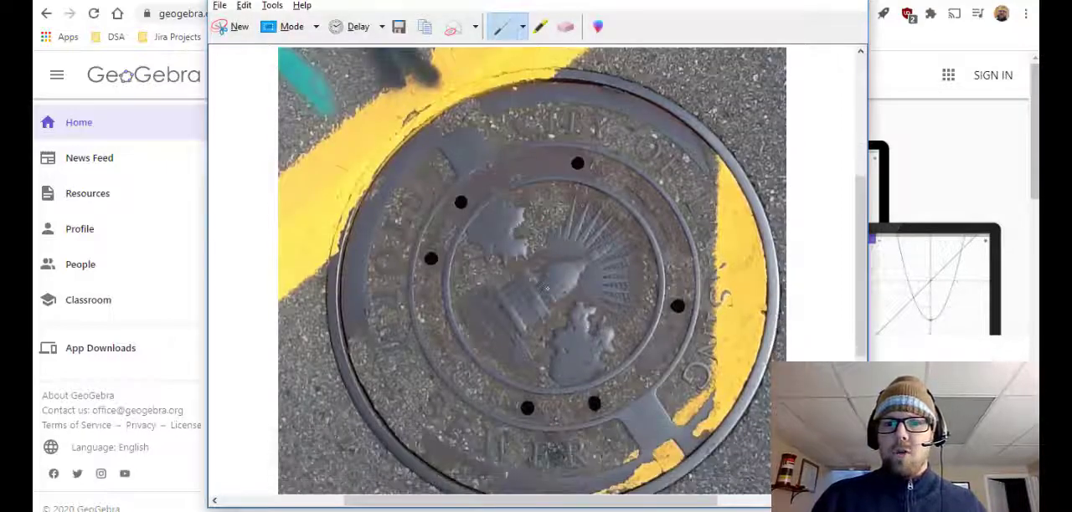
pyautogui.hotkey('alt', 'Tab')
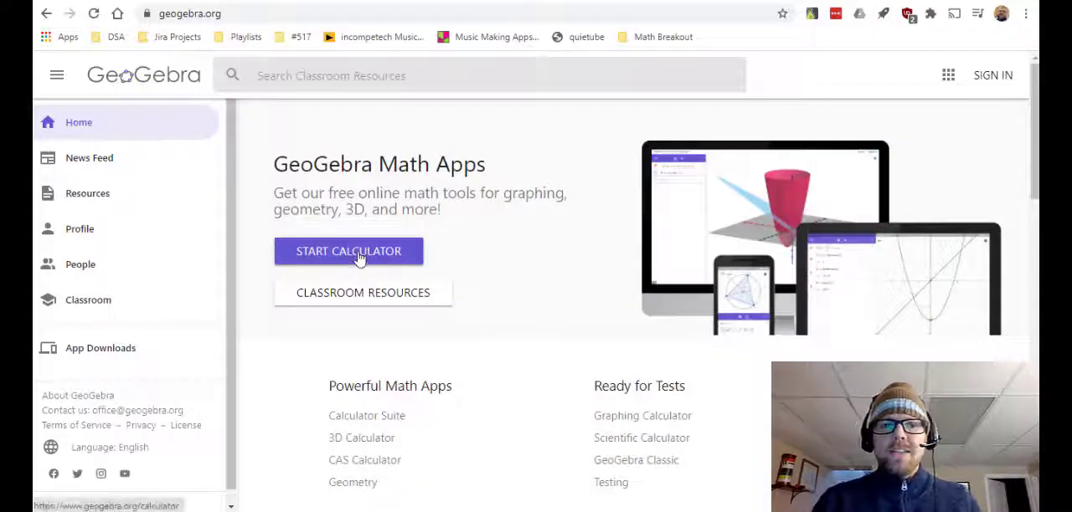
pyautogui.click(350, 258)
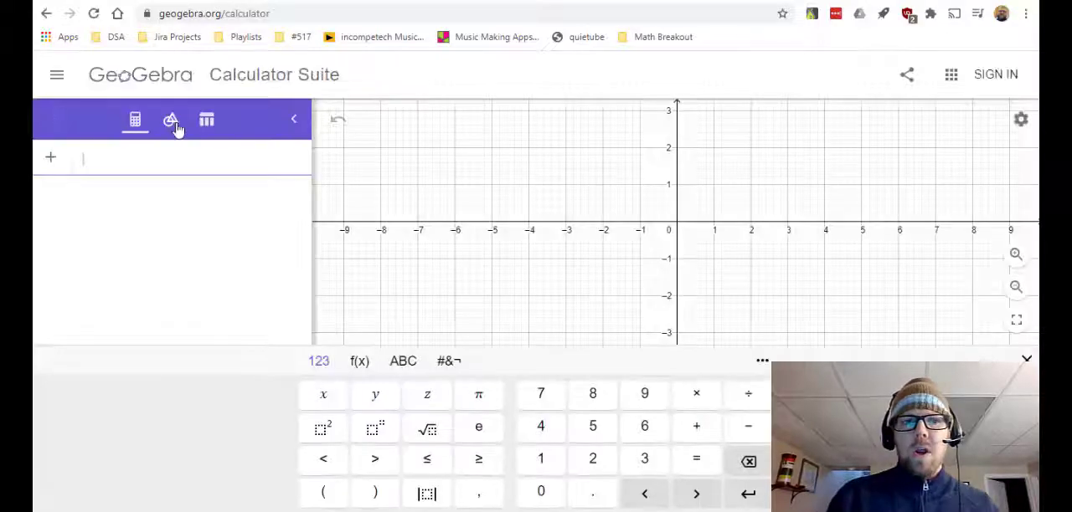
pyautogui.click(171, 124)
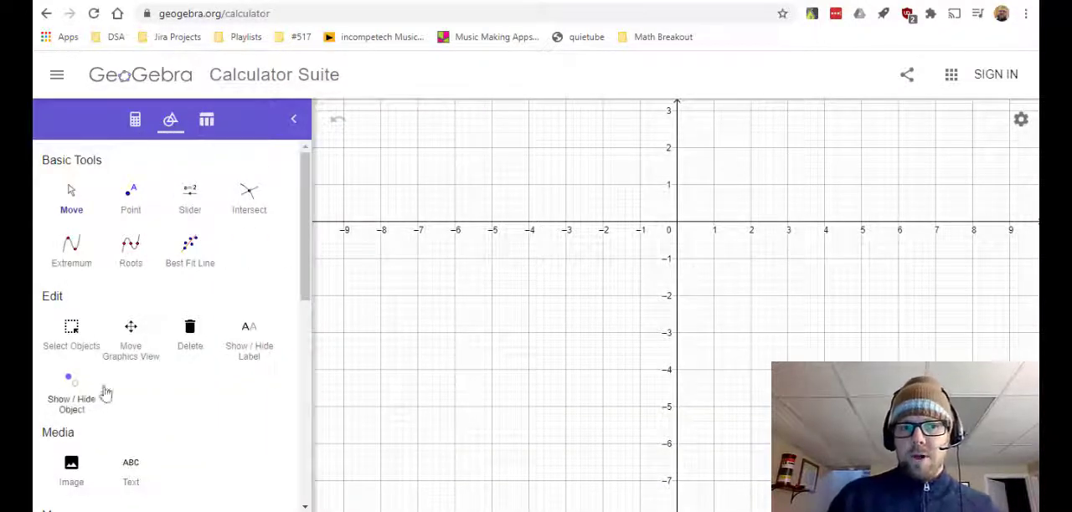
pyautogui.scroll(-10, 102, 391)
pyautogui.scroll(3, 126, 275)
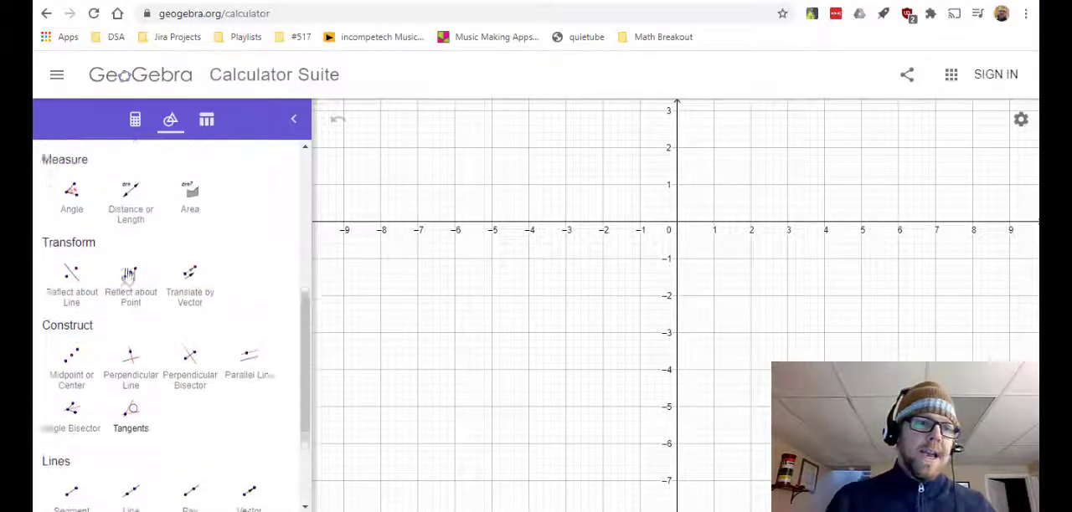
pyautogui.scroll(4, 109, 285)
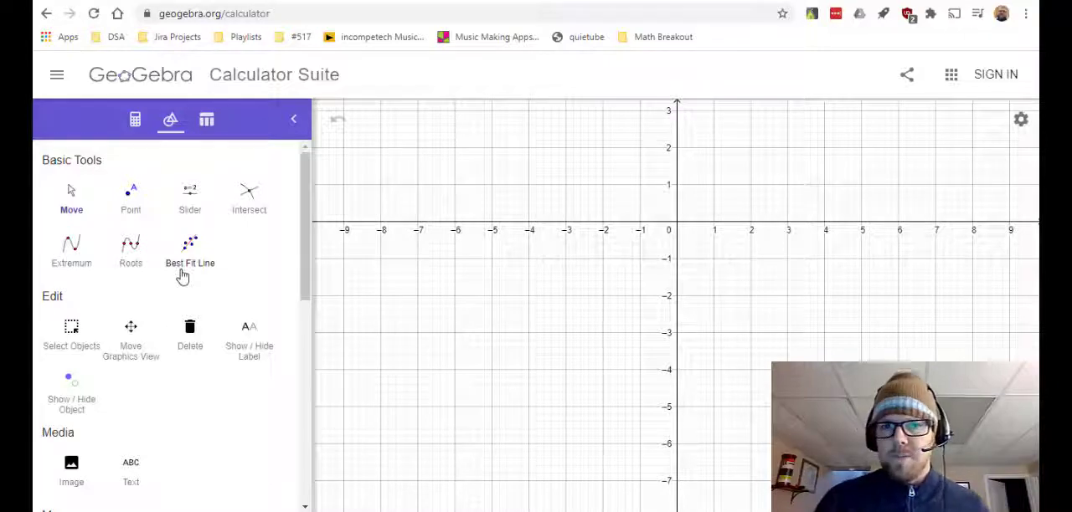
pyautogui.scroll(-6, 182, 277)
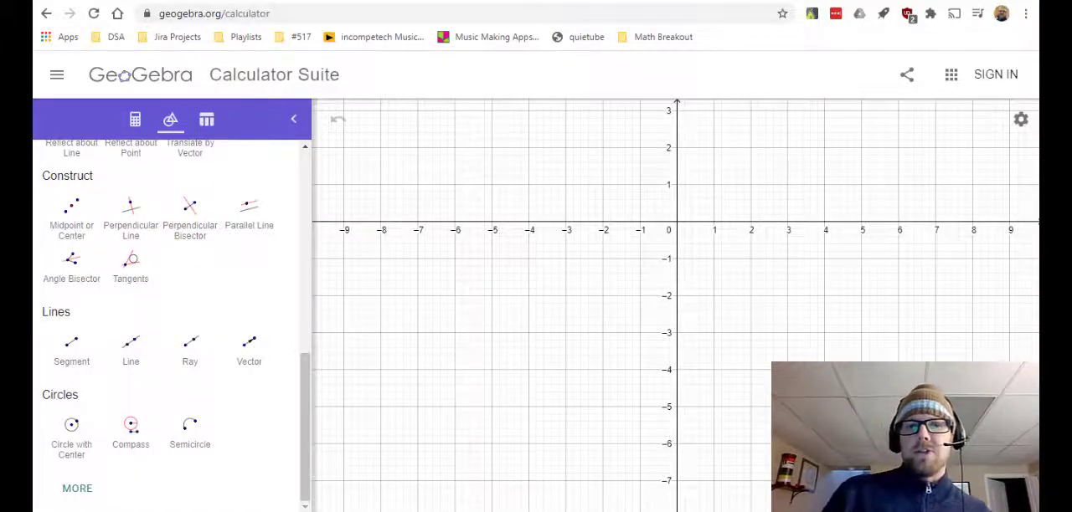
# - Copy the manhole cover photo from the screen-snip window and paste it into the calculator's graphics view
pyautogui.hotkey('alt', 'Tab')
pyautogui.click(242, 5)
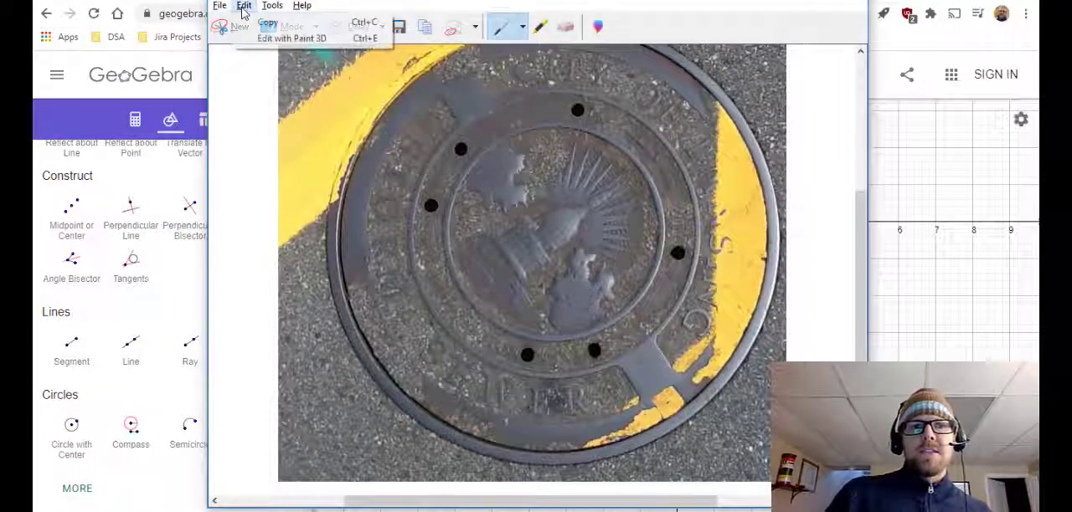
pyautogui.click(266, 22)
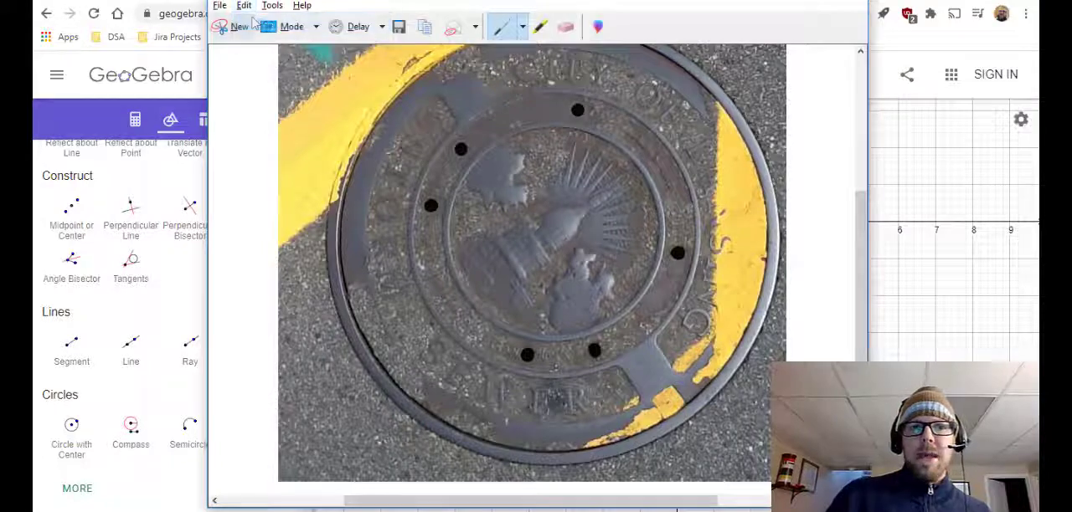
pyautogui.click(934, 216)
pyautogui.hotkey('ctrl', 'v')
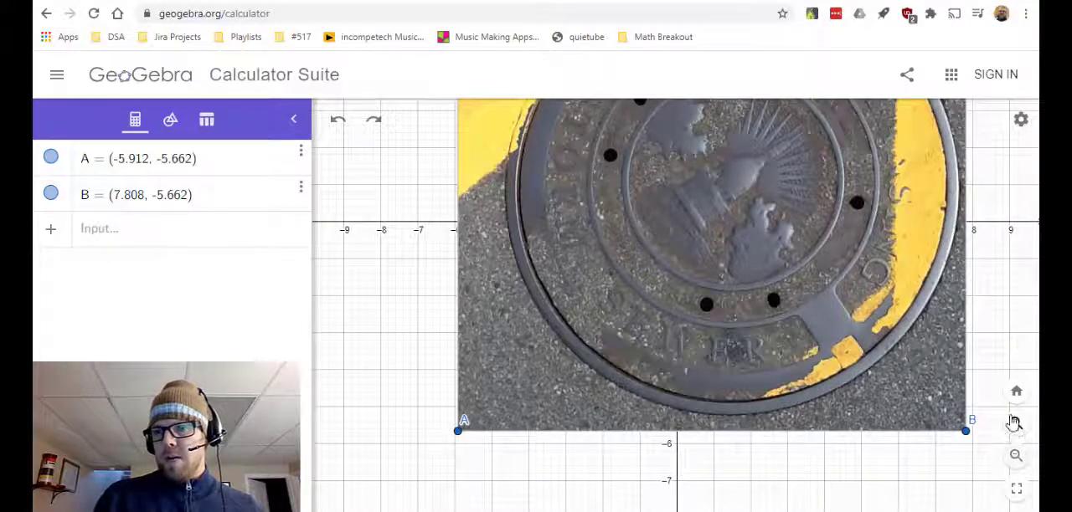
# - Draw a circle through three points on the manhole cover's outer rim, with the whole photo in view
pyautogui.click(1016, 456)
pyautogui.click(1016, 457)
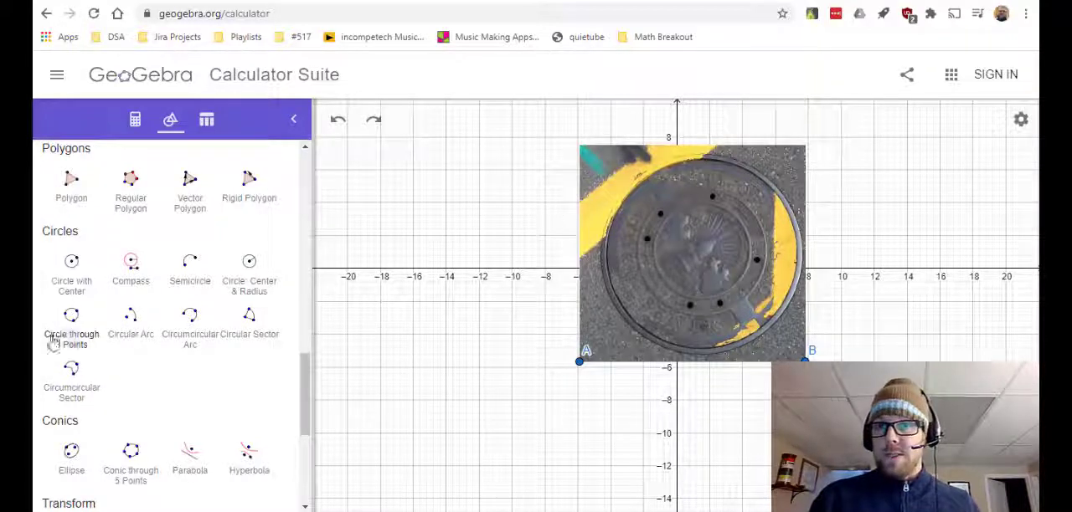
pyautogui.click(72, 331)
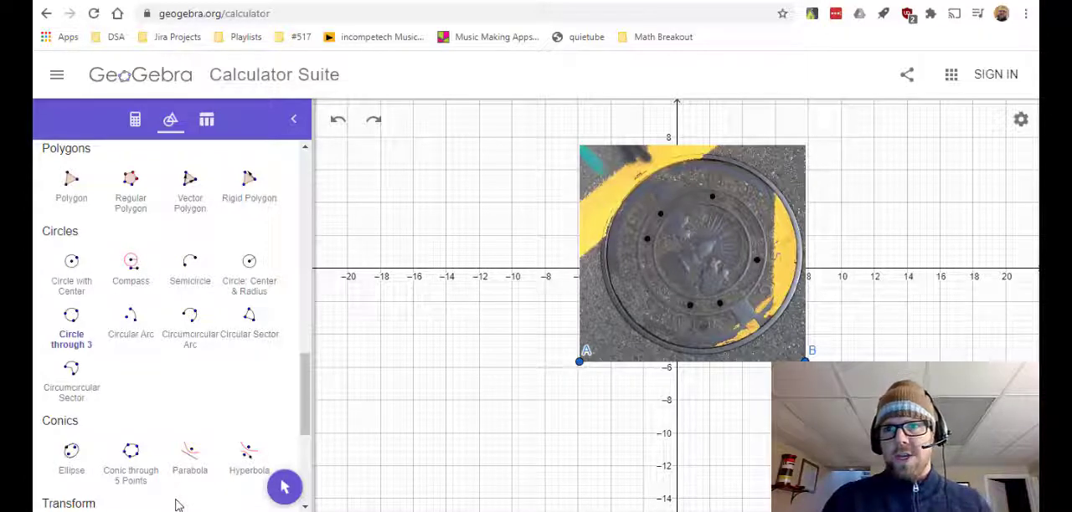
pyautogui.click(626, 317)
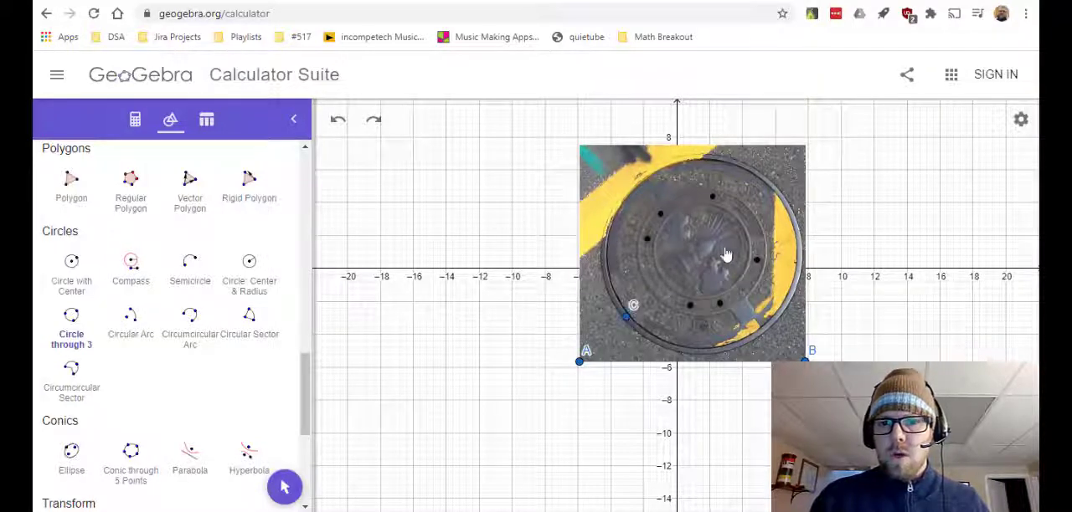
pyautogui.click(702, 156)
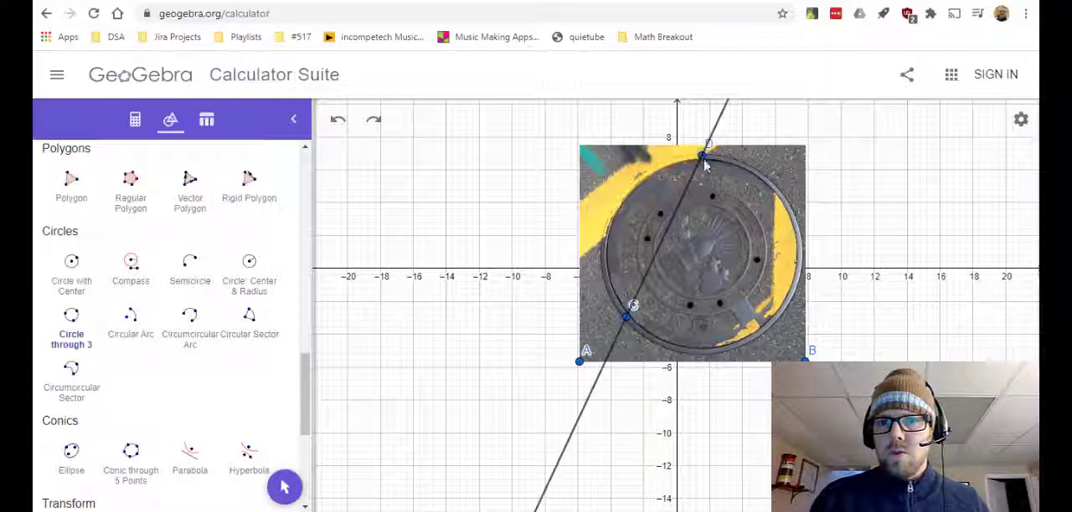
pyautogui.click(786, 310)
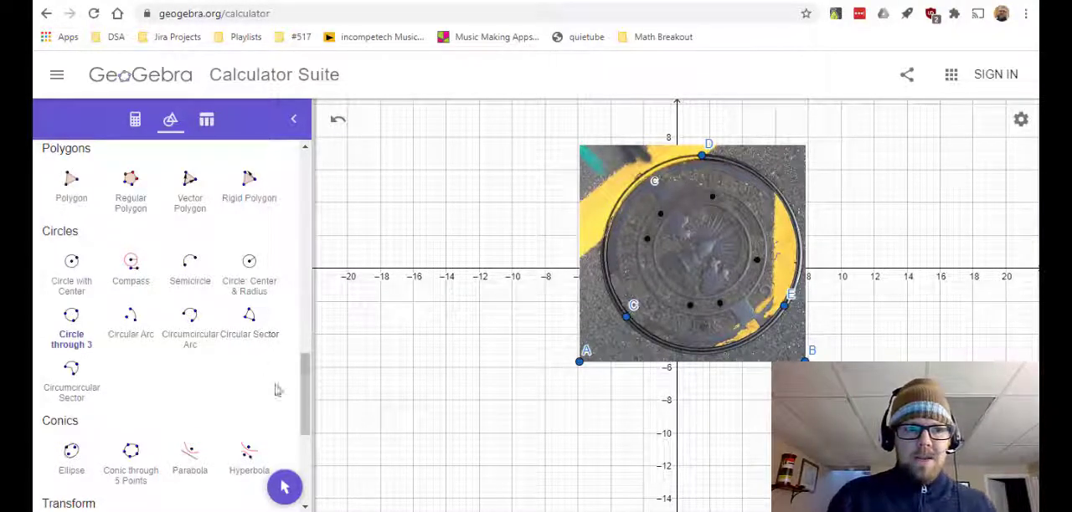
# - Try to draw a segment along the straight edge of the yellow paint inside the circle
pyautogui.moveTo(306, 391); pyautogui.dragTo(307, 341)
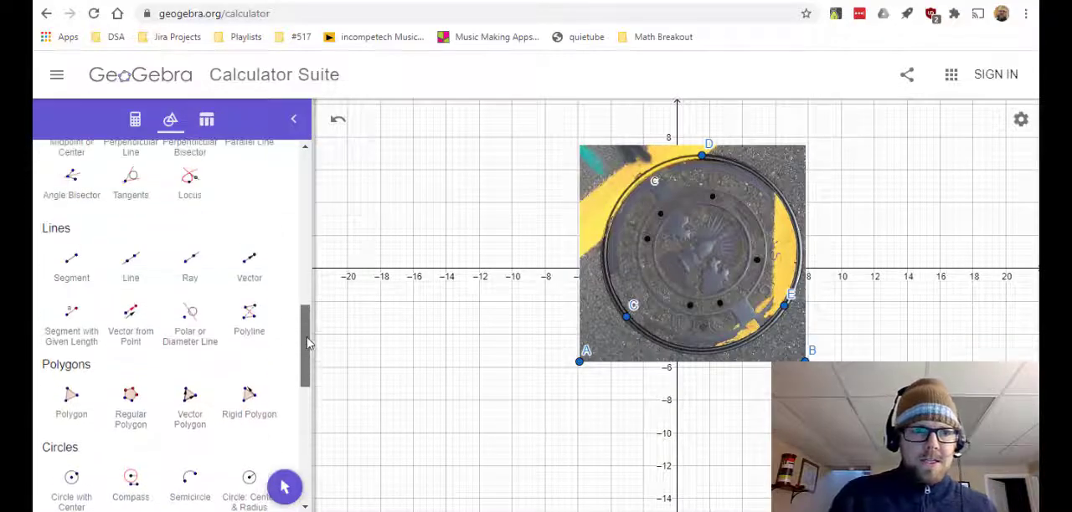
pyautogui.click(67, 266)
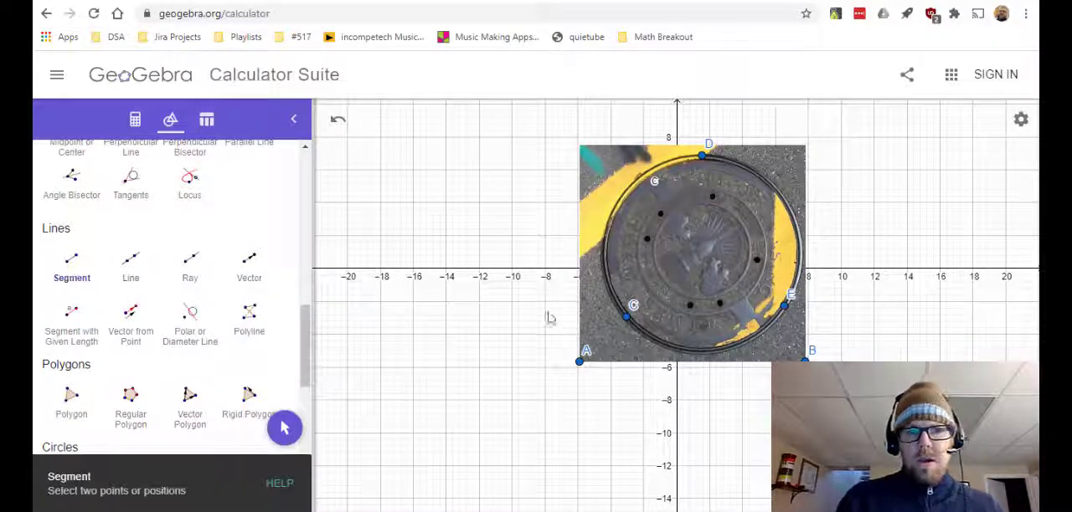
pyautogui.click(775, 191)
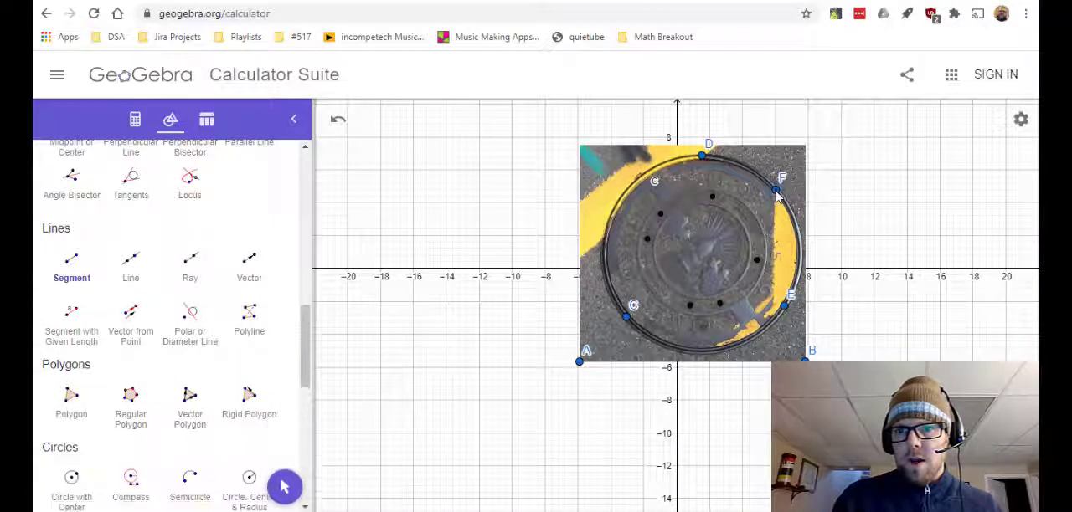
pyautogui.click(771, 317)
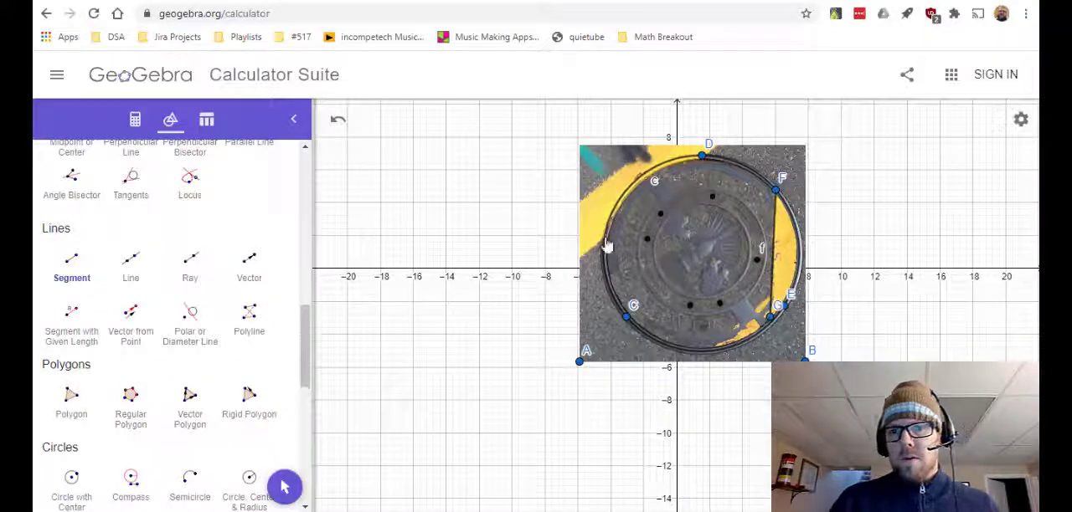
pyautogui.click(338, 124)
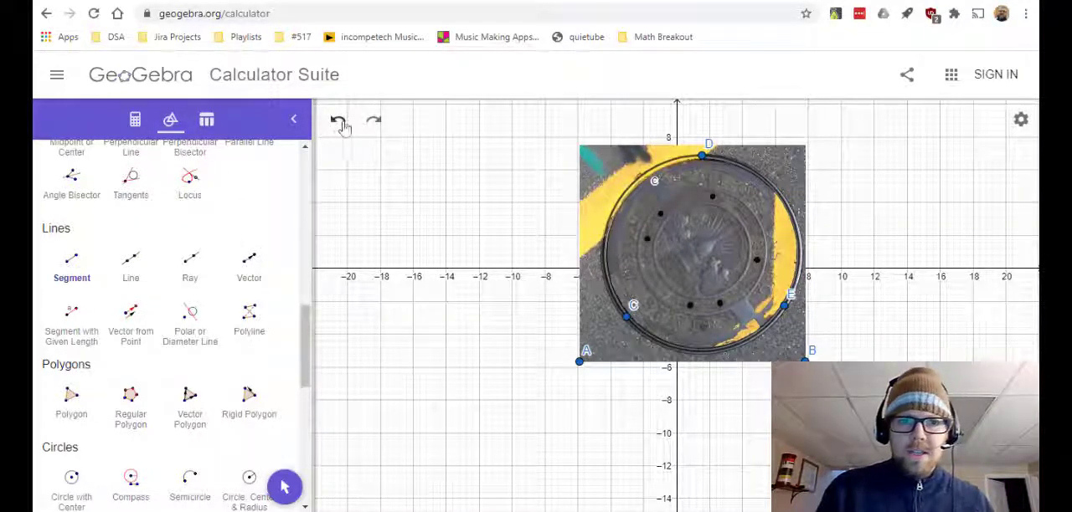
# - Draw a near-vertical chord along the straight edge of the yellow paint, with both endpoints on the circle
pyautogui.click(71, 275)
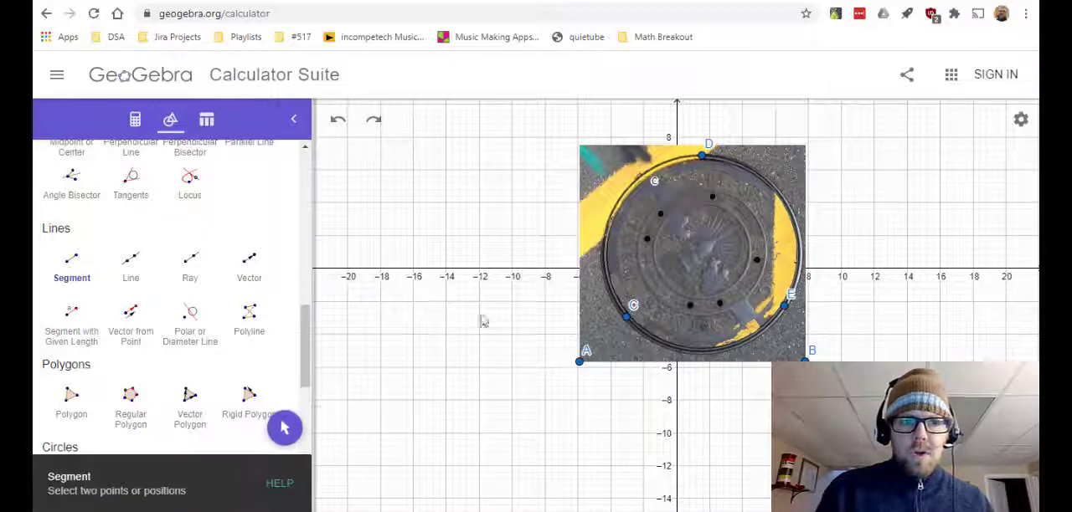
pyautogui.click(775, 189)
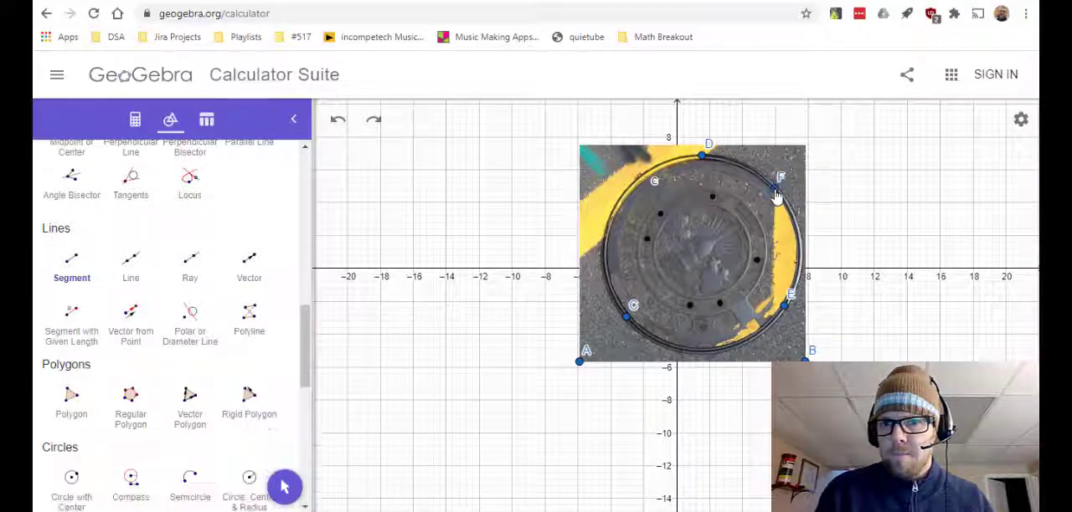
pyautogui.click(772, 322)
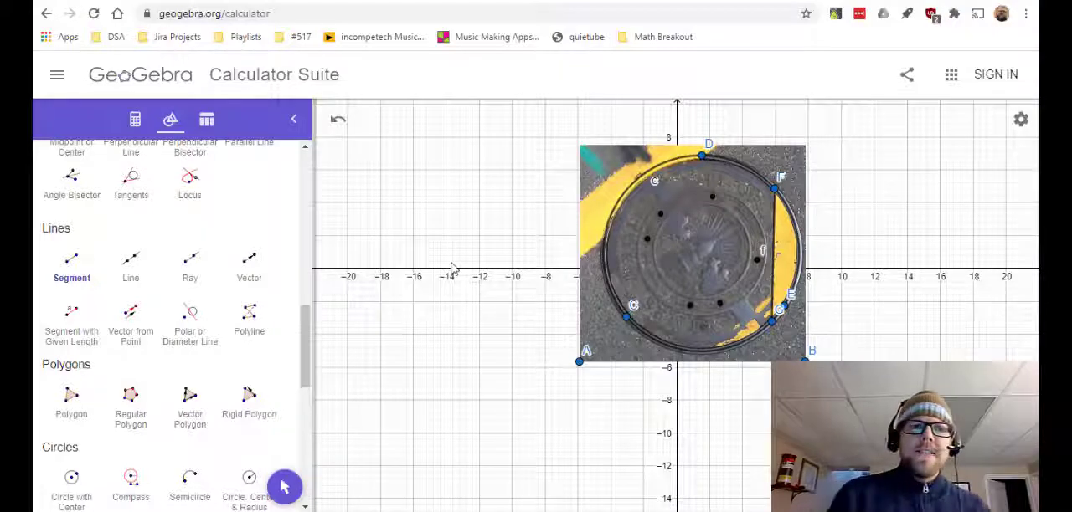
# - Examine the algebra entries for the construction, reading the circle's full equation to find its centre coordinates
pyautogui.click(135, 120)
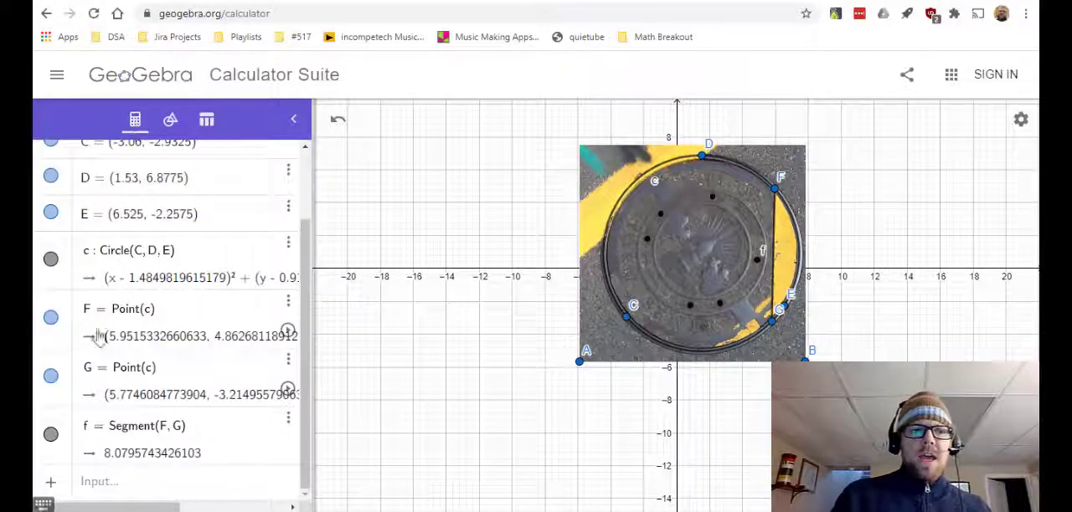
pyautogui.scroll(2, 98, 391)
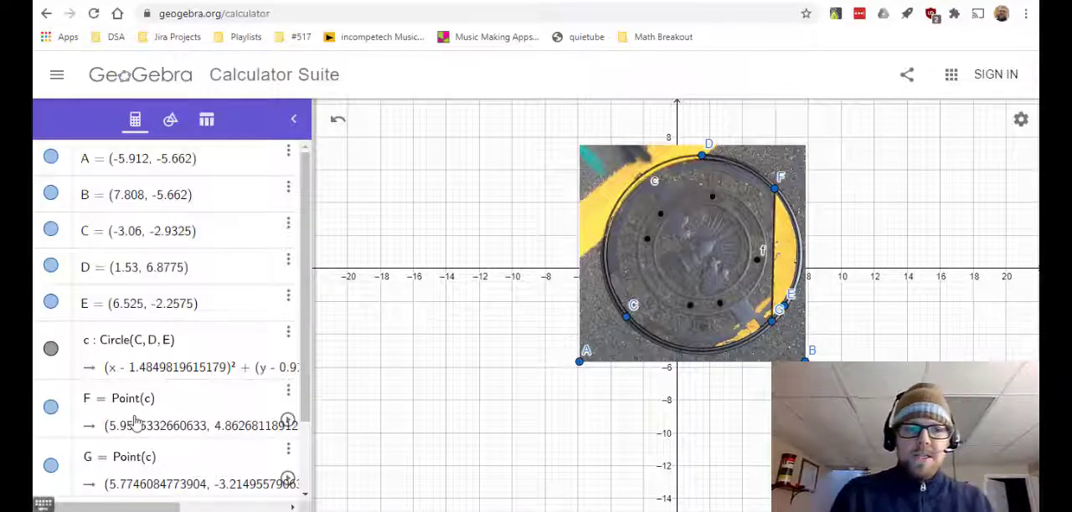
pyautogui.scroll(-2, 134, 423)
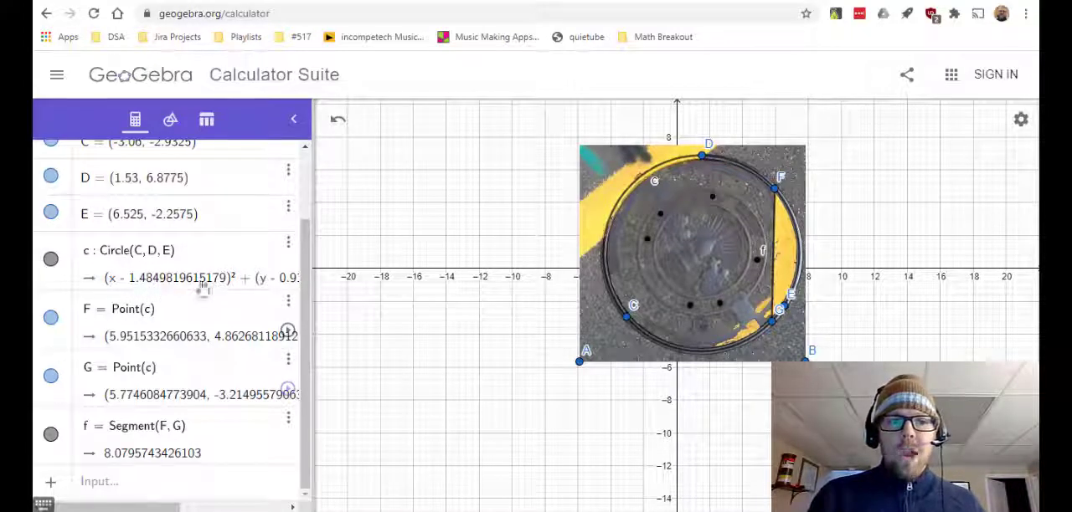
pyautogui.moveTo(123, 510); pyautogui.dragTo(185, 507)
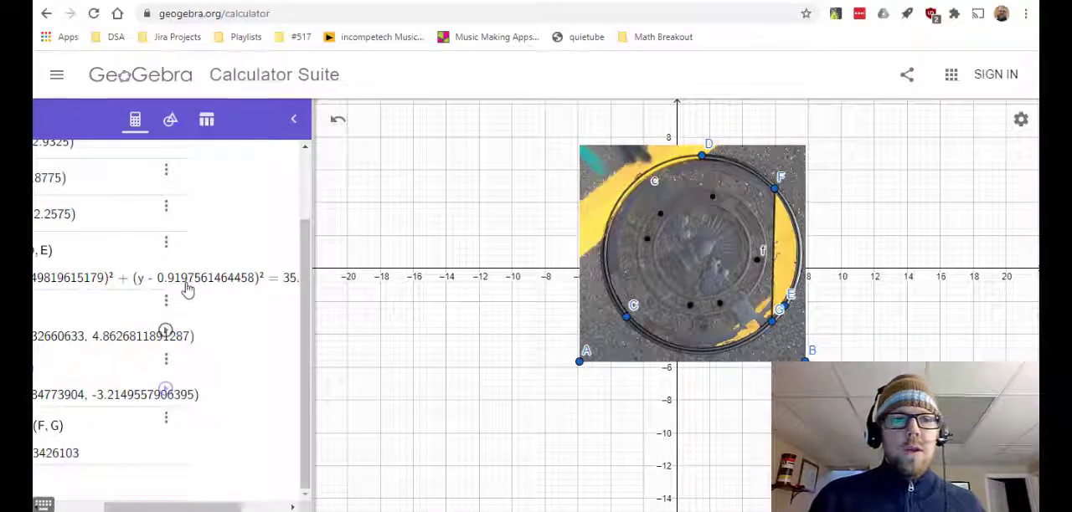
pyautogui.moveTo(164, 508); pyautogui.dragTo(85, 509)
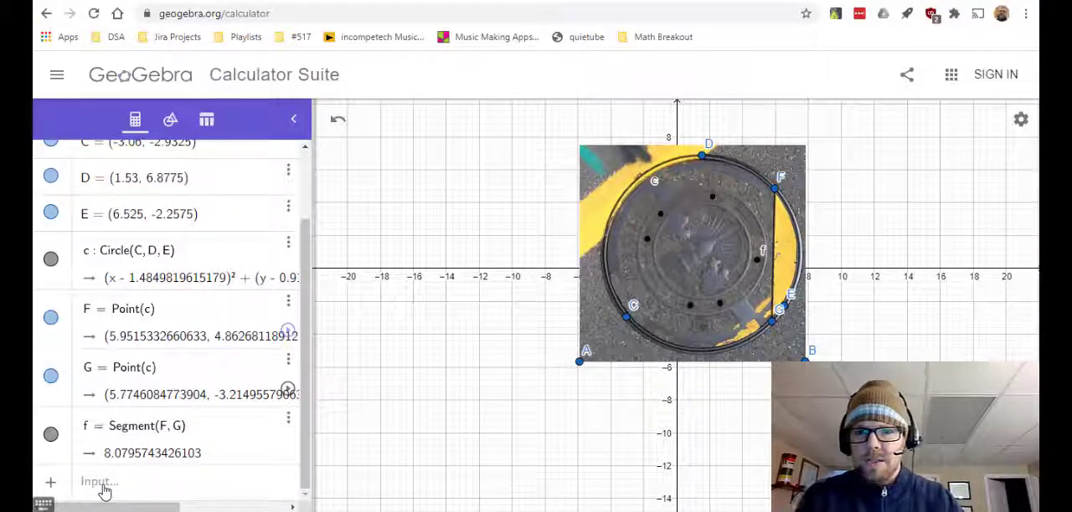
# - Add a point at (1.4849, 0.91) for the circle's centre
pyautogui.click(104, 488)
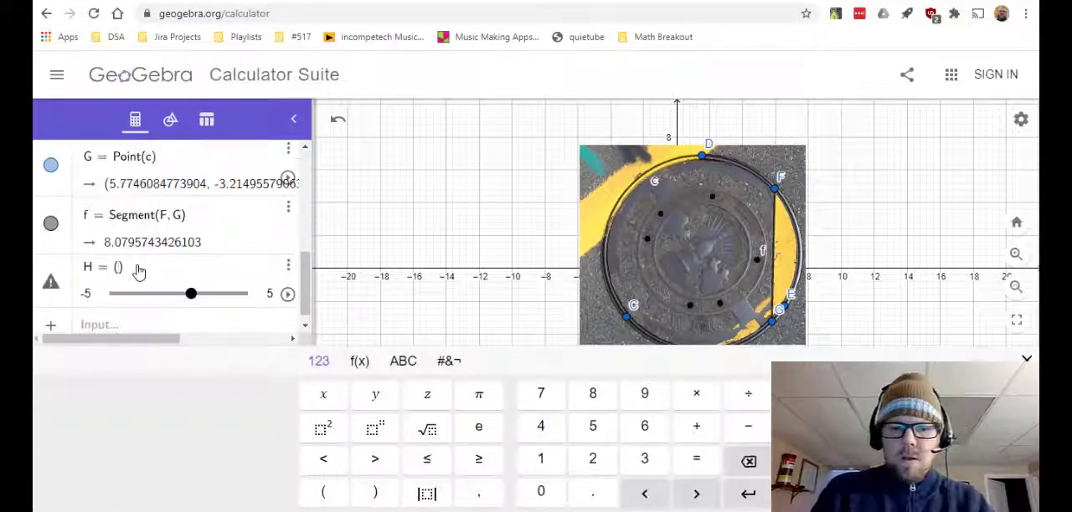
pyautogui.write('1.4')
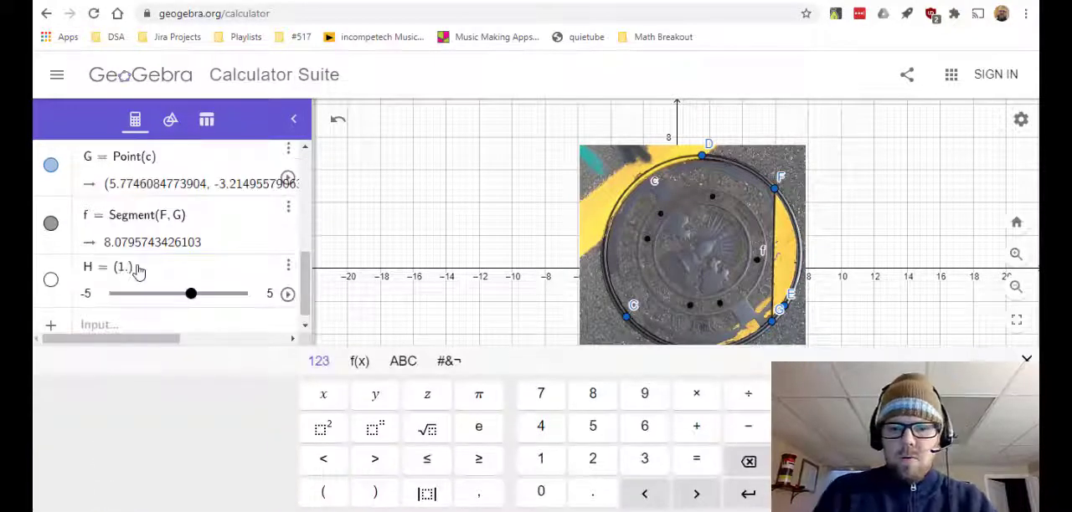
pyautogui.write('84')
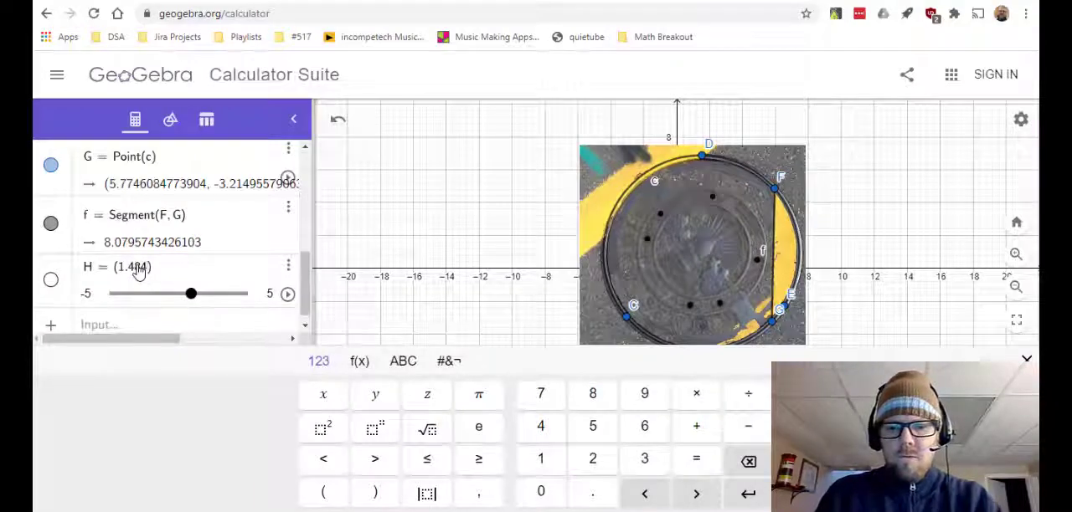
pyautogui.write('9.')
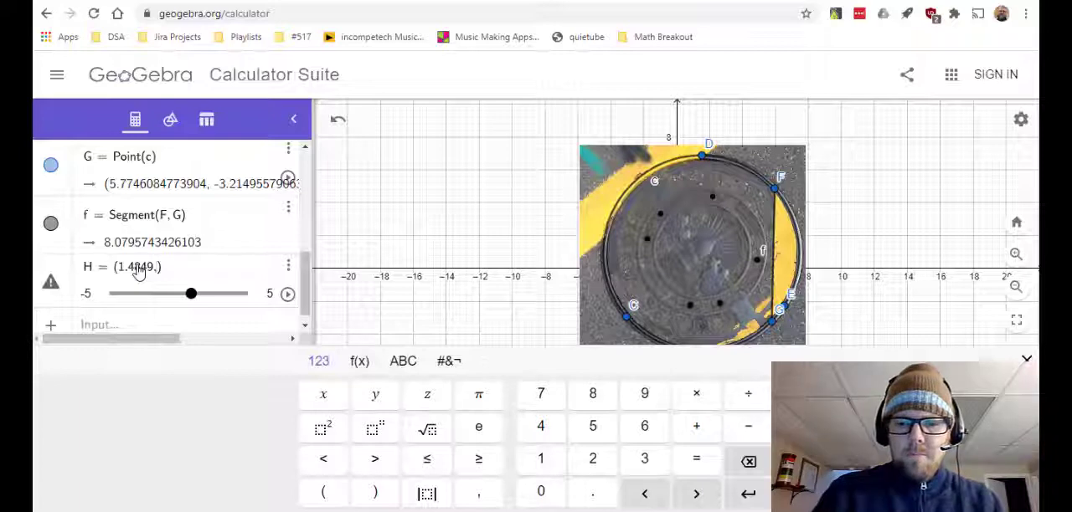
pyautogui.write('.91')
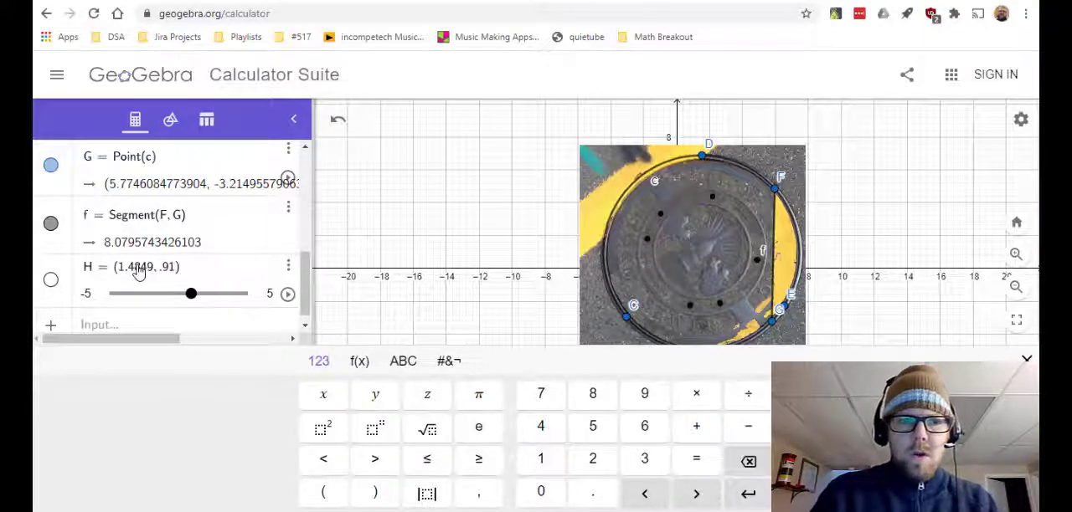
# - Try to refine the centre point's y-coordinate to 0.9197 and make the point visible in the graph
pyautogui.click(181, 230)
pyautogui.write('97')
pyautogui.click(245, 230)
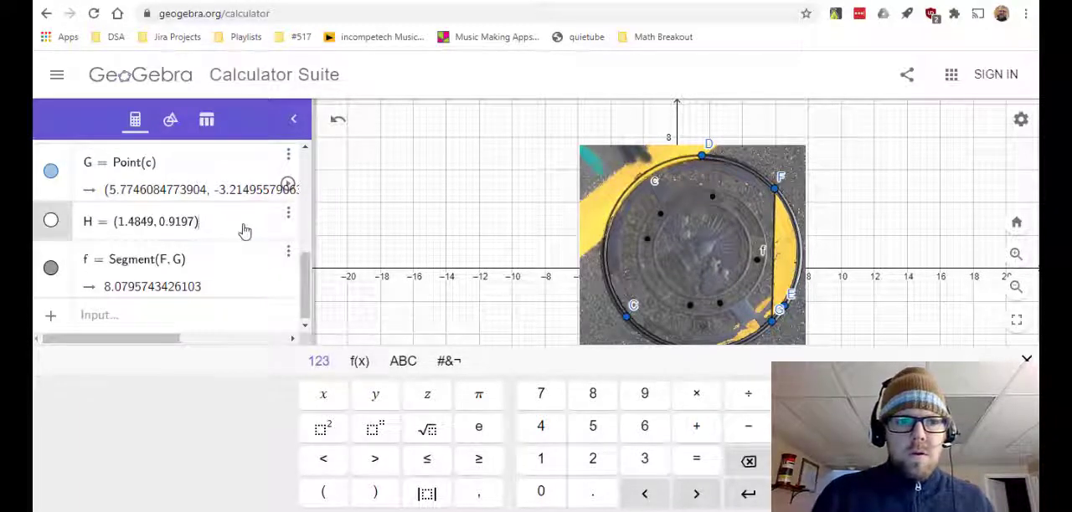
pyautogui.click(51, 222)
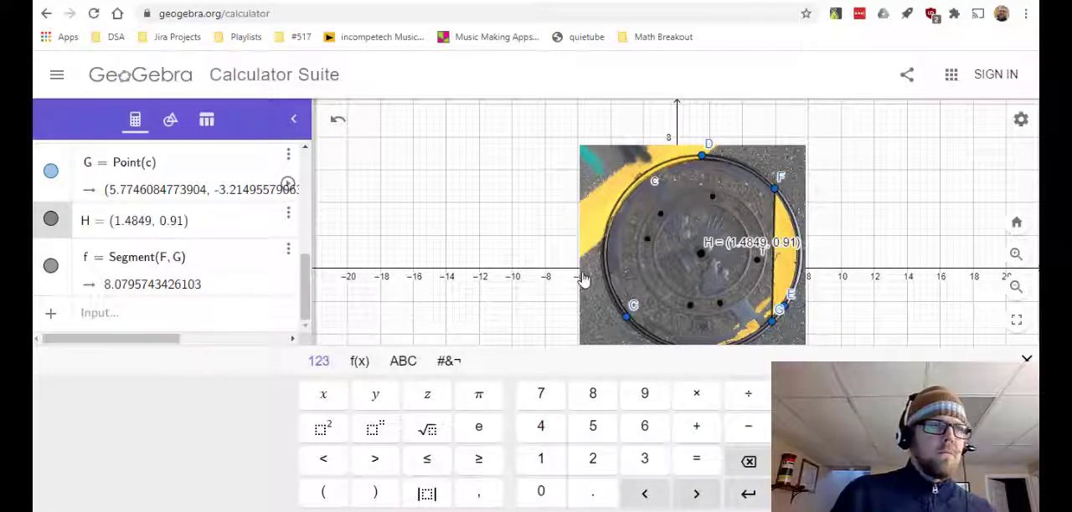
# - Try to rotate the chord along the yellow paint 130° counterclockwise about the circle's centre point H, and undo the rotation
pyautogui.click(170, 119)
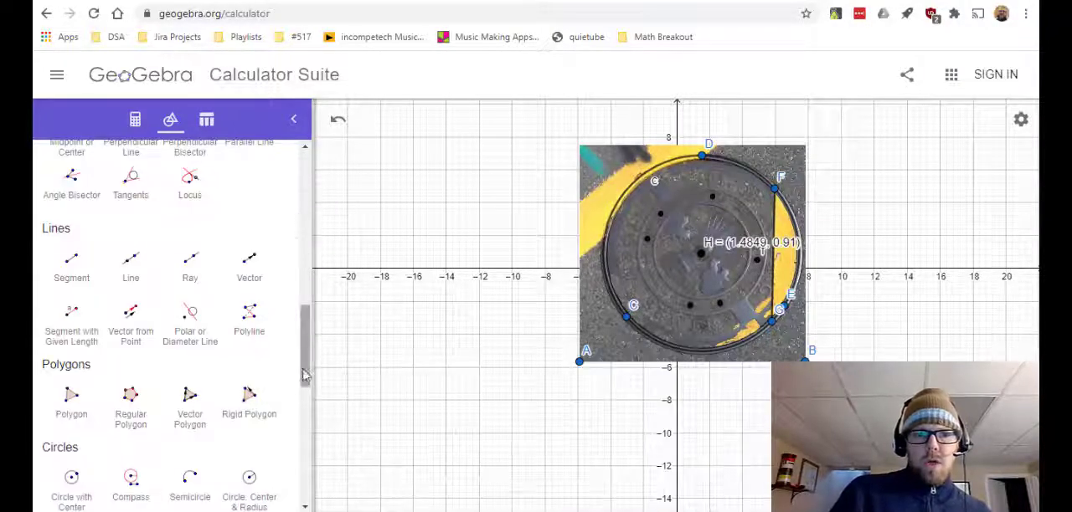
pyautogui.moveTo(304, 375); pyautogui.dragTo(311, 344)
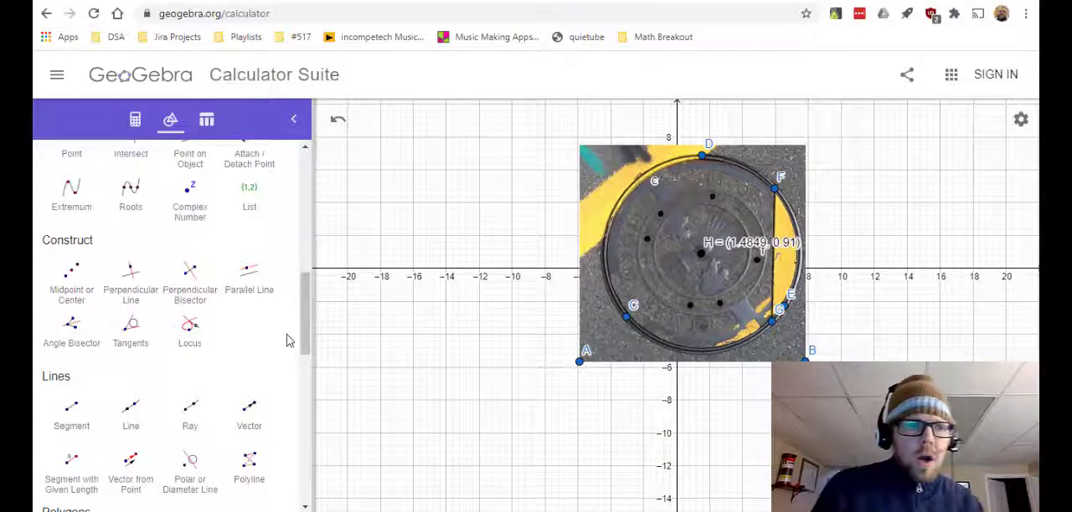
pyautogui.scroll(-4, 289, 368)
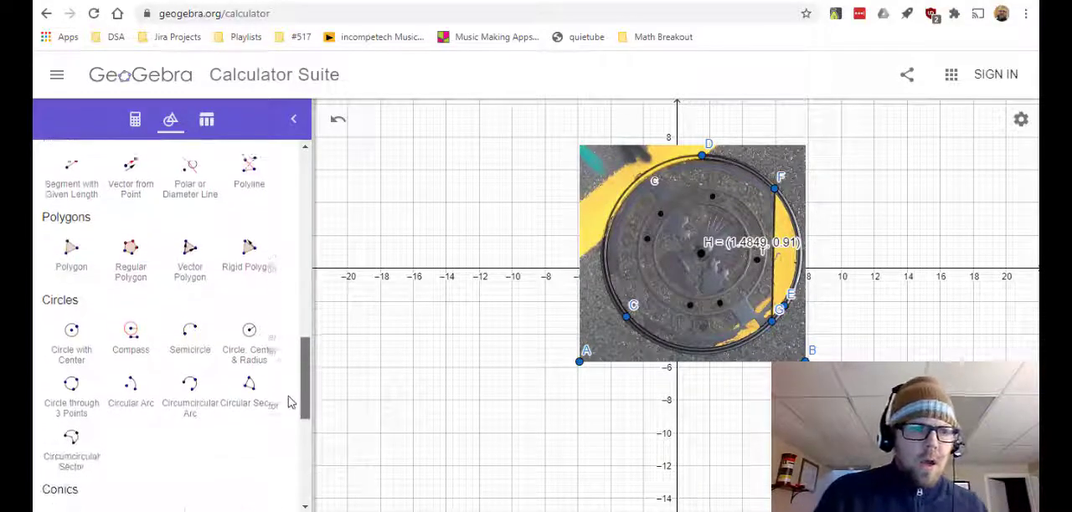
pyautogui.scroll(-5, 289, 402)
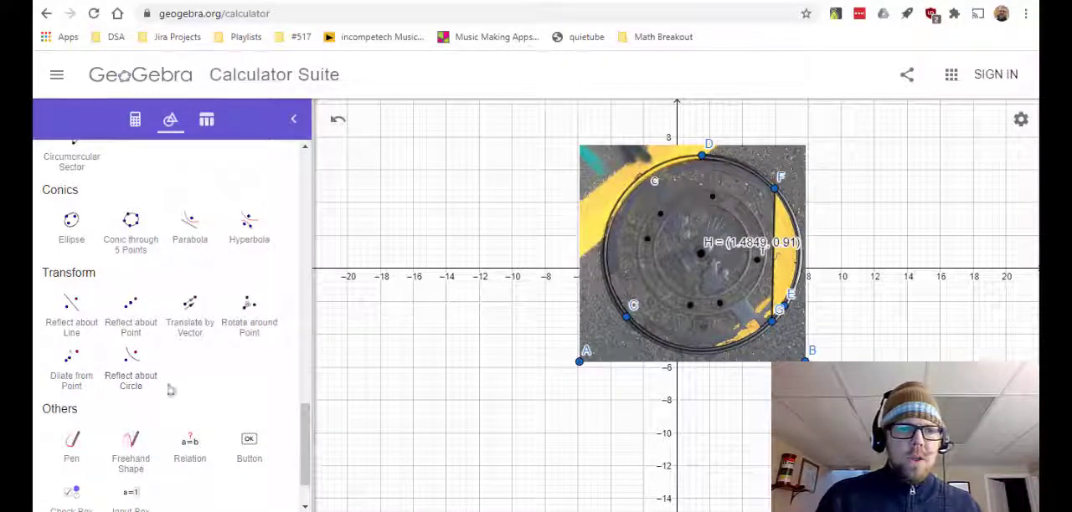
pyautogui.click(247, 328)
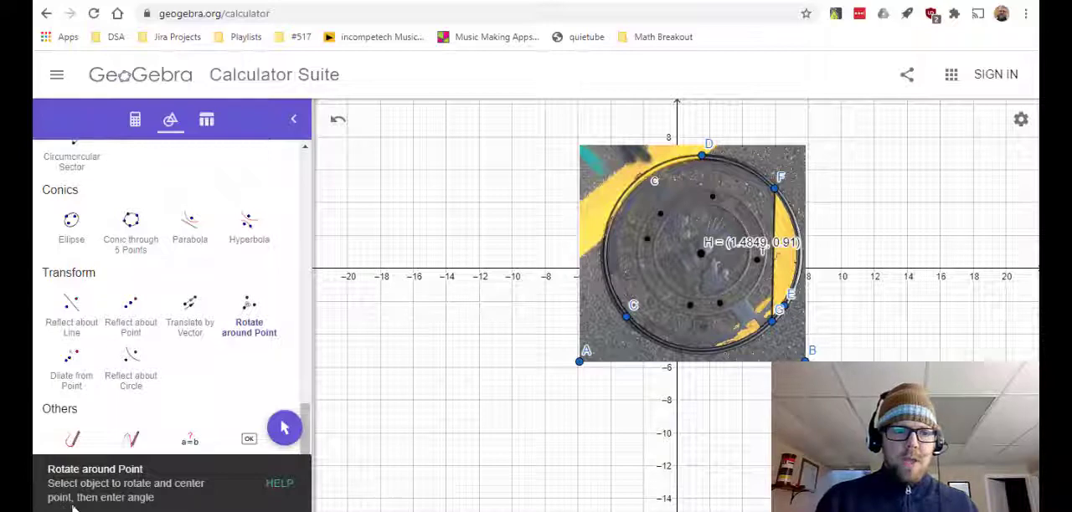
pyautogui.click(702, 261)
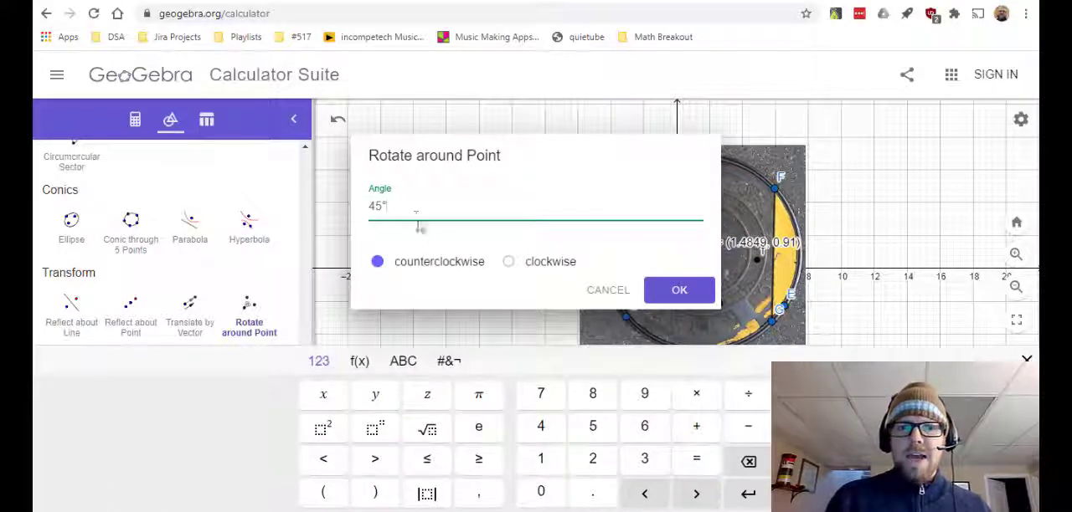
pyautogui.press('BackSpace')
pyautogui.press('BackSpace')
pyautogui.press('BackSpace')
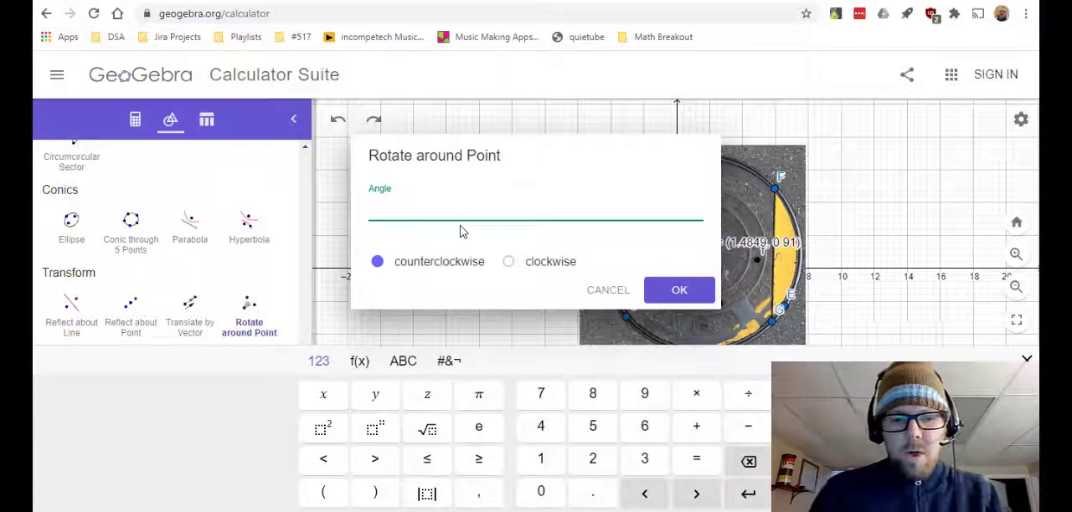
pyautogui.write('130')
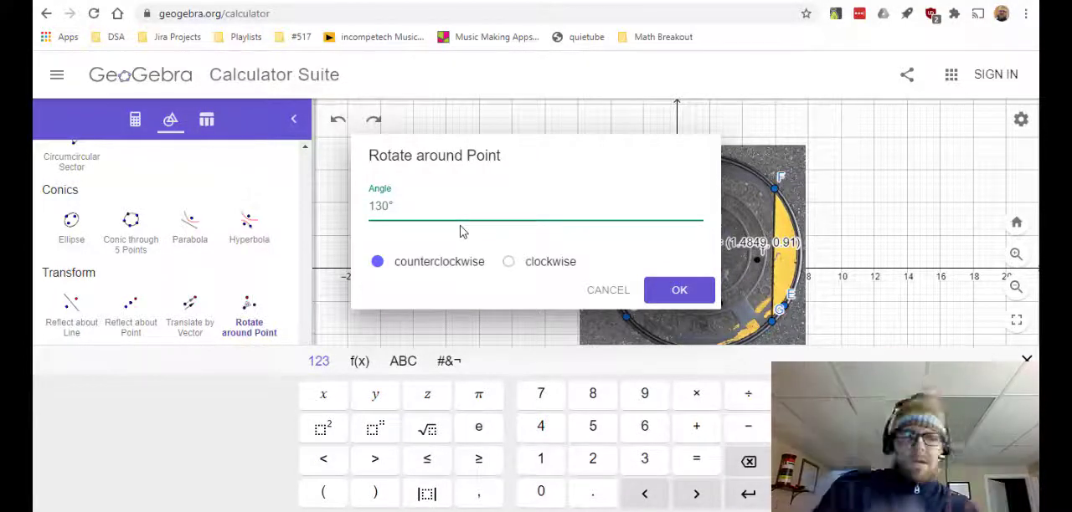
pyautogui.click(676, 288)
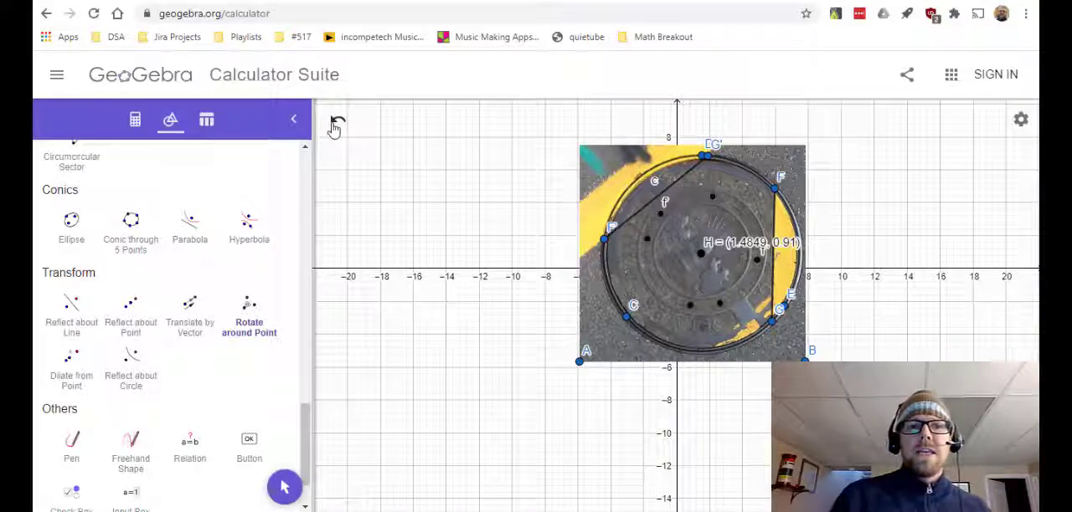
pyautogui.click(336, 124)
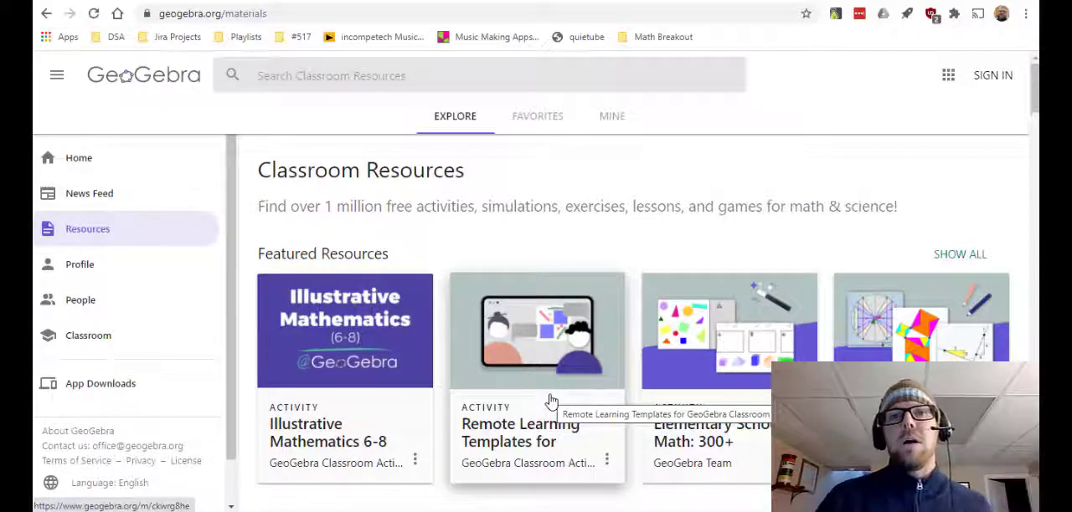
# - Browse the featured classroom resources and subject map, and open the Elementary School Math: 300+ collection
pyautogui.scroll(-2, 551, 402)
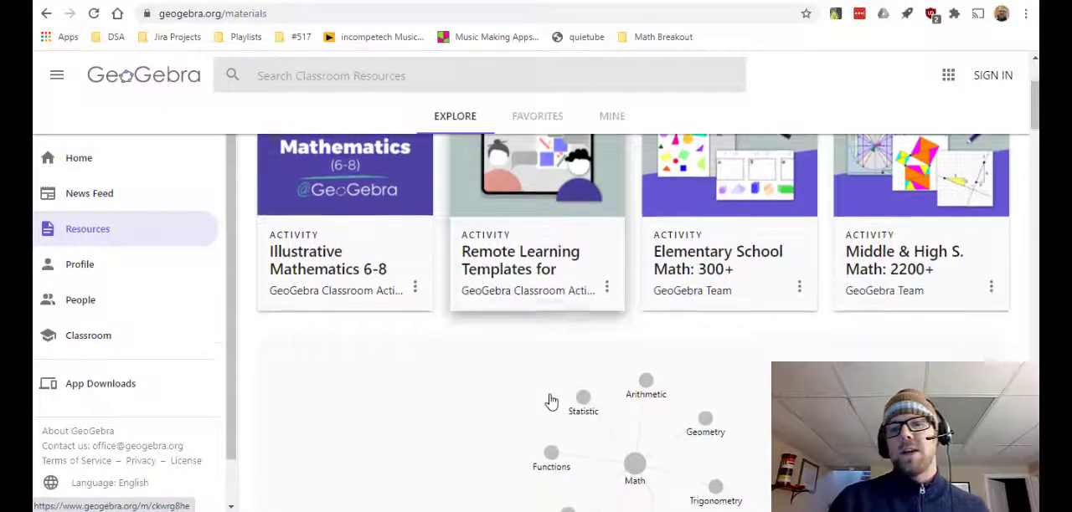
pyautogui.scroll(-1, 551, 402)
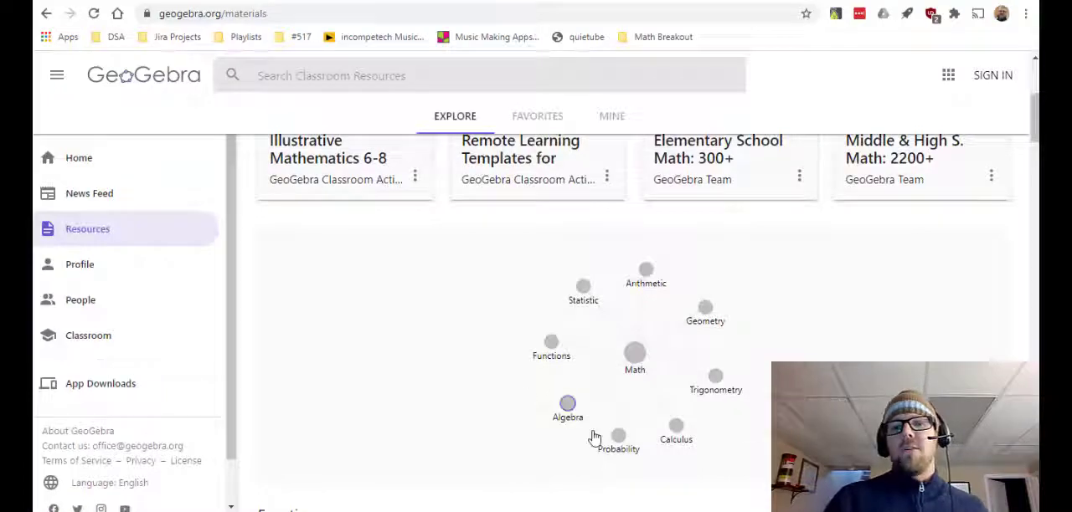
pyautogui.scroll(3, 680, 373)
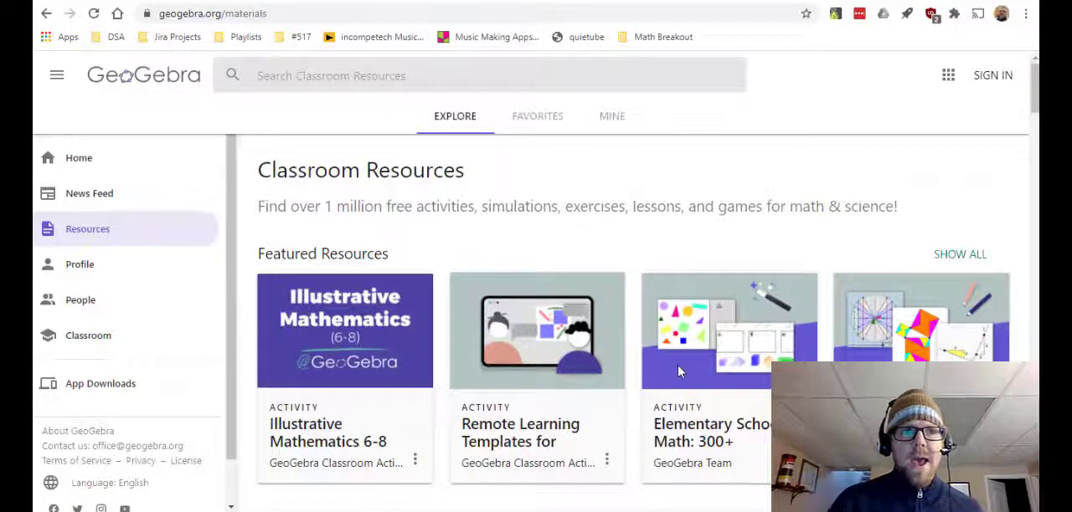
pyautogui.click(678, 372)
# - Look through the elementary collection's sample videos and open its 3-5 Operations, Fractions, Decimals, Percents resources
pyautogui.scroll(-7, 465, 337)
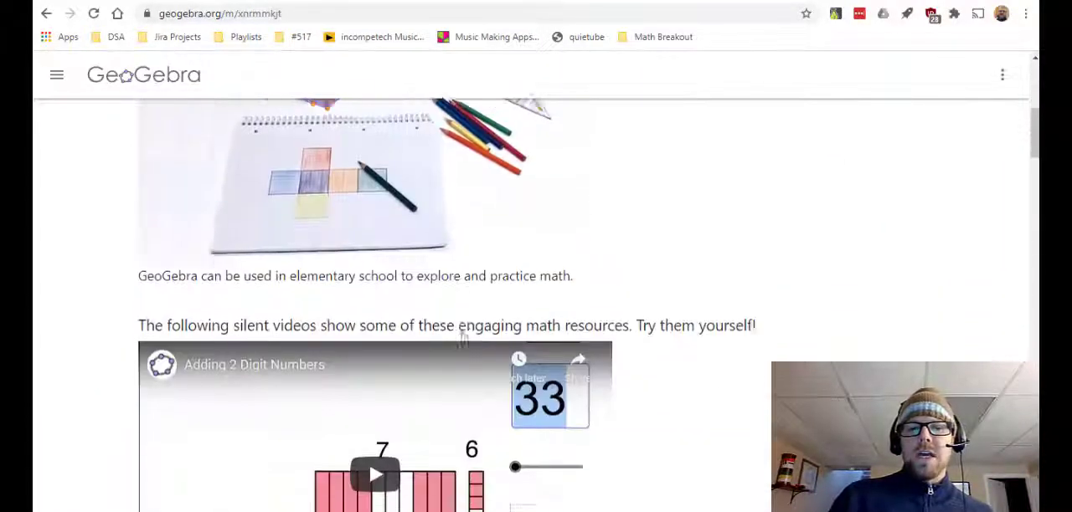
pyautogui.scroll(-4, 464, 337)
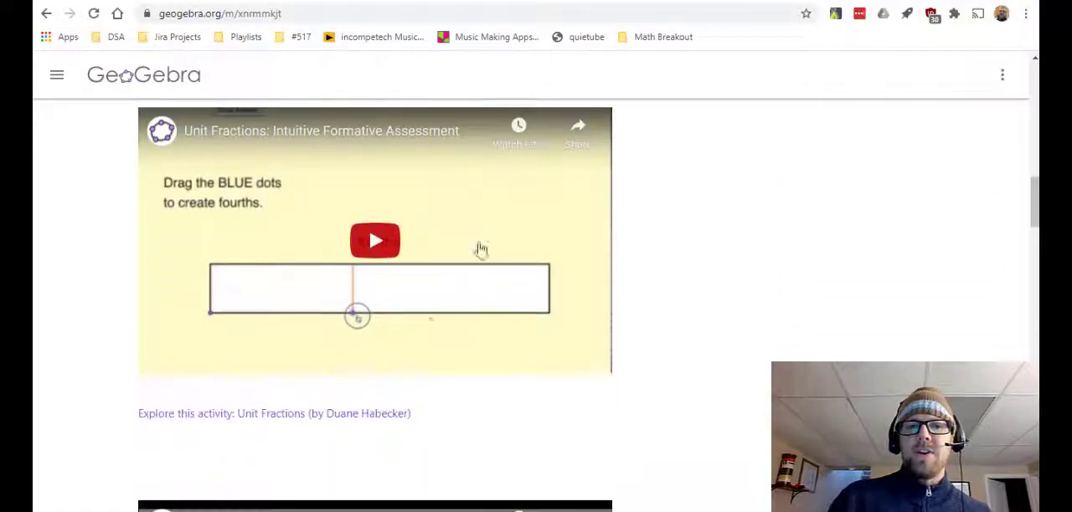
pyautogui.scroll(-6, 235, 279)
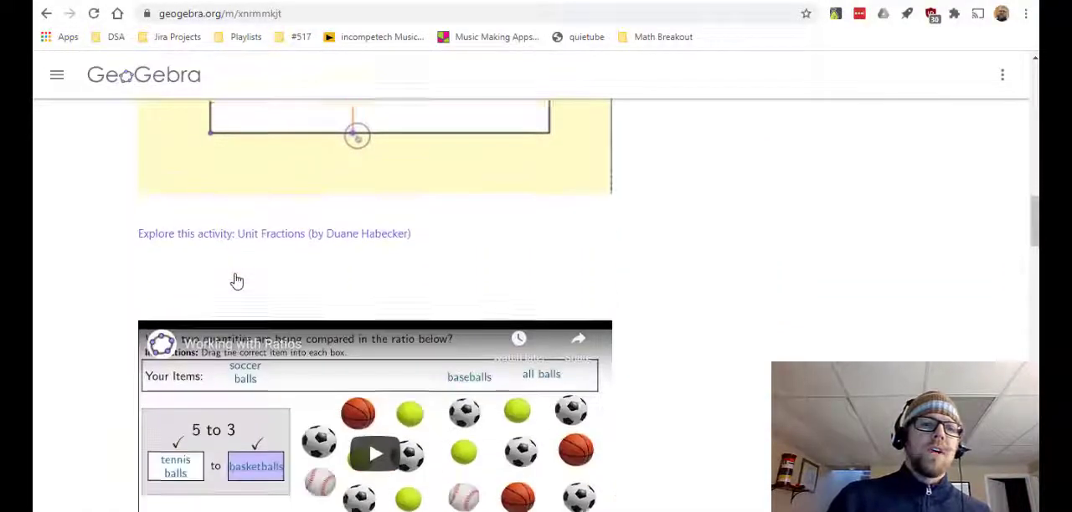
pyautogui.scroll(-3, 236, 282)
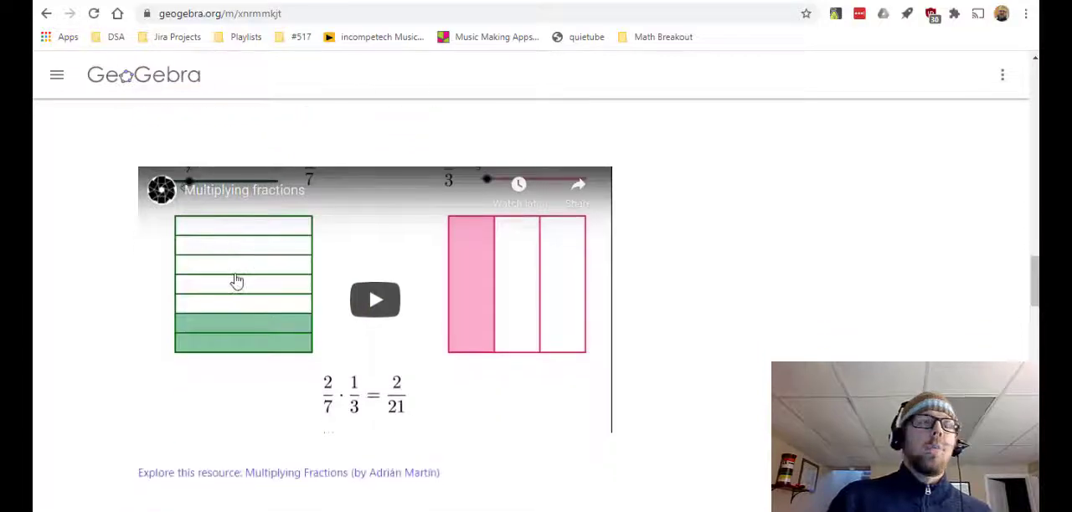
pyautogui.scroll(15, 236, 282)
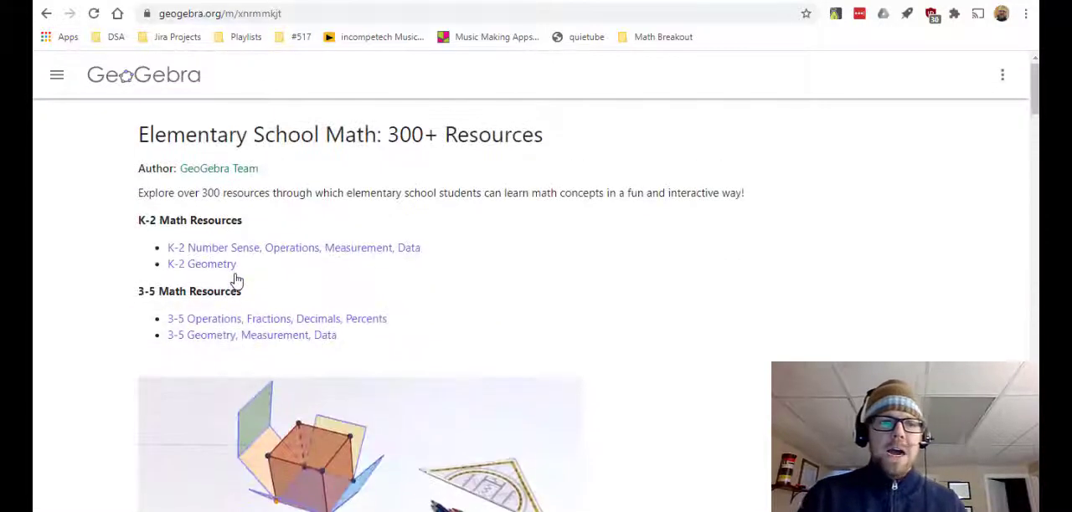
pyautogui.click(215, 319)
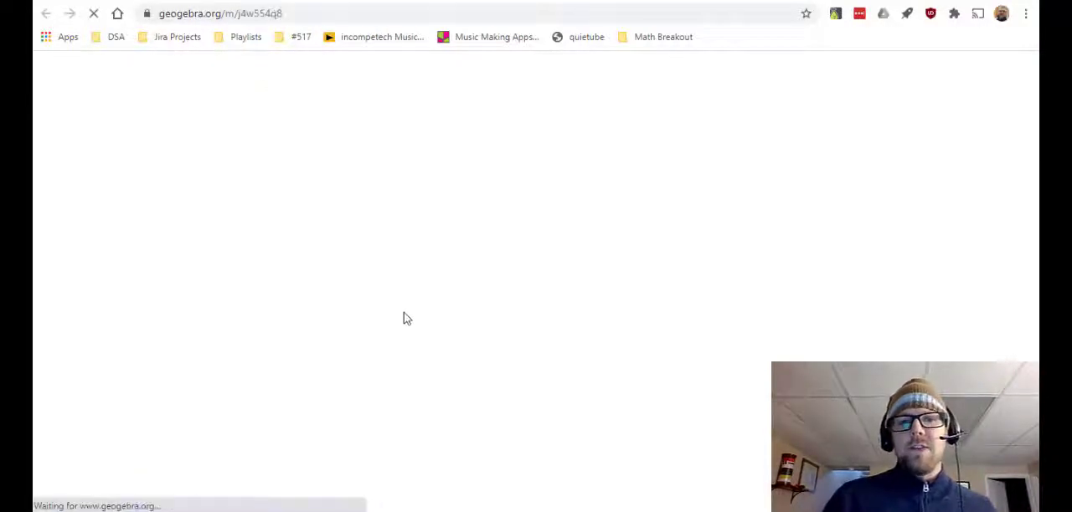
# - Examine the table of contents of the 3-5 resources for the fraction, decimal and rounding activities it offers
pyautogui.scroll(-4, 318, 344)
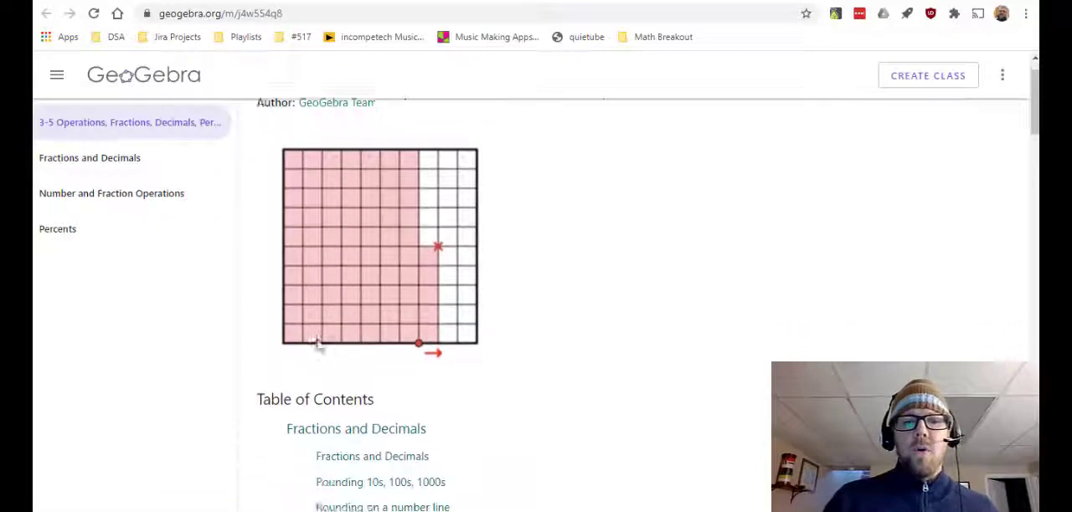
pyautogui.scroll(-2, 319, 346)
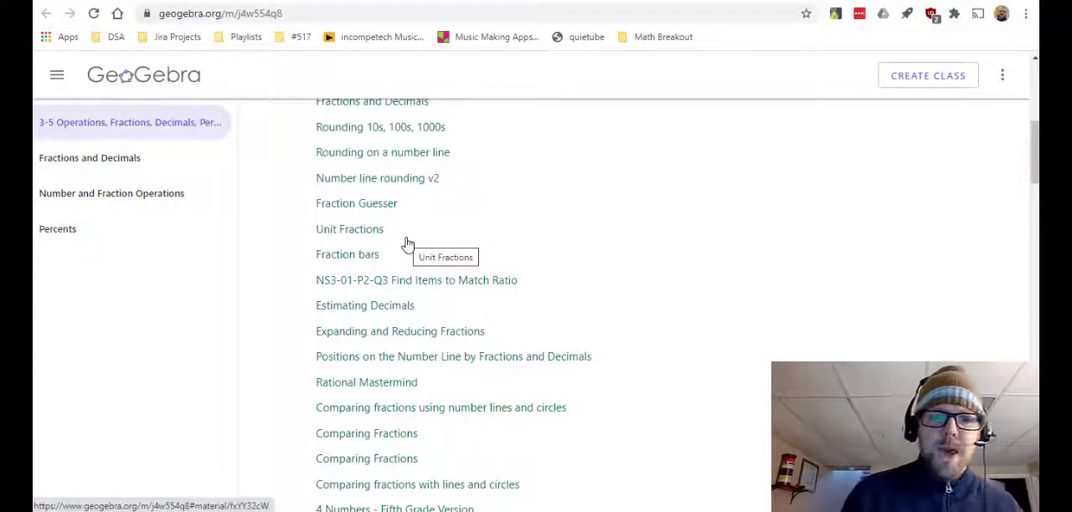
pyautogui.scroll(5, 407, 243)
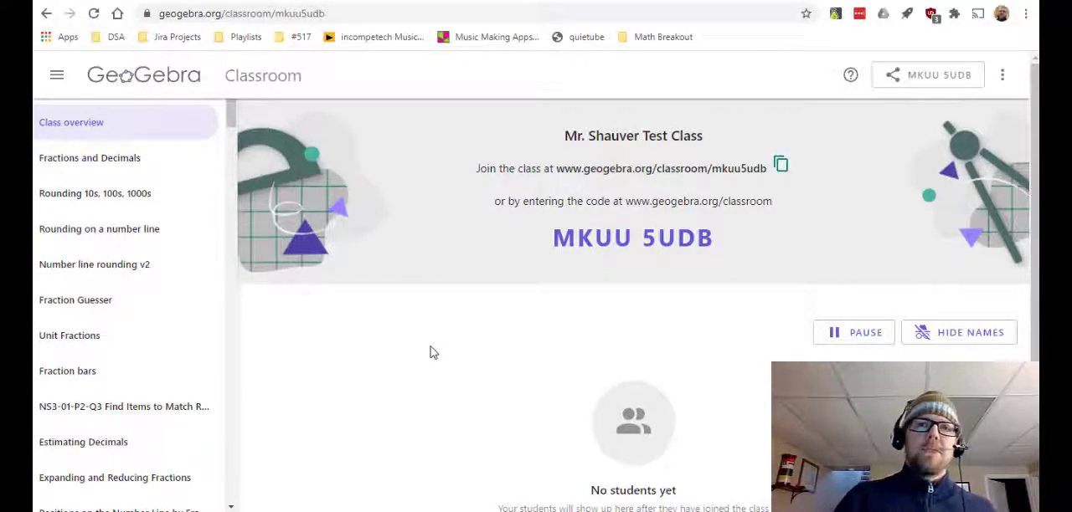
# - Return from the test class overview to the GeoGebra home page
pyautogui.click(126, 76)
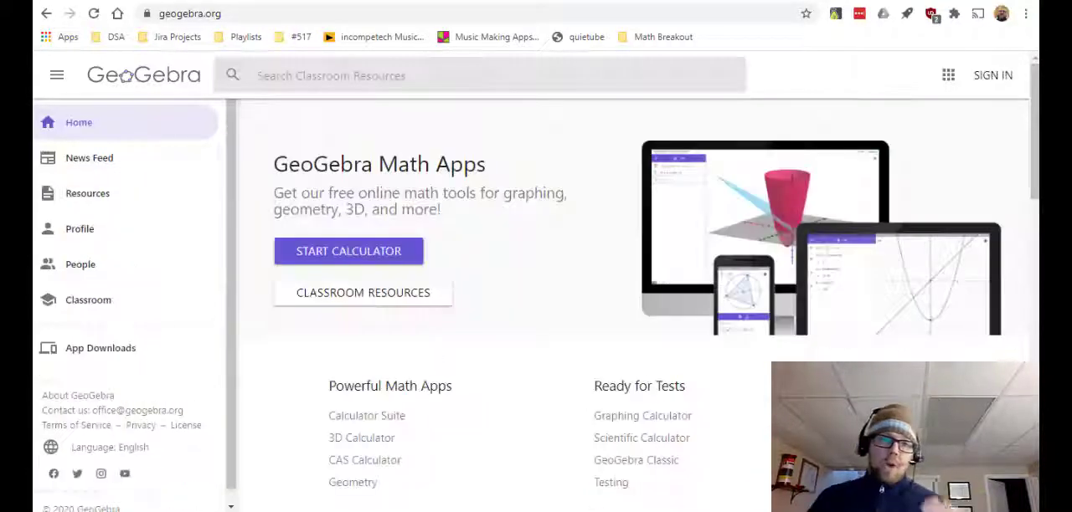